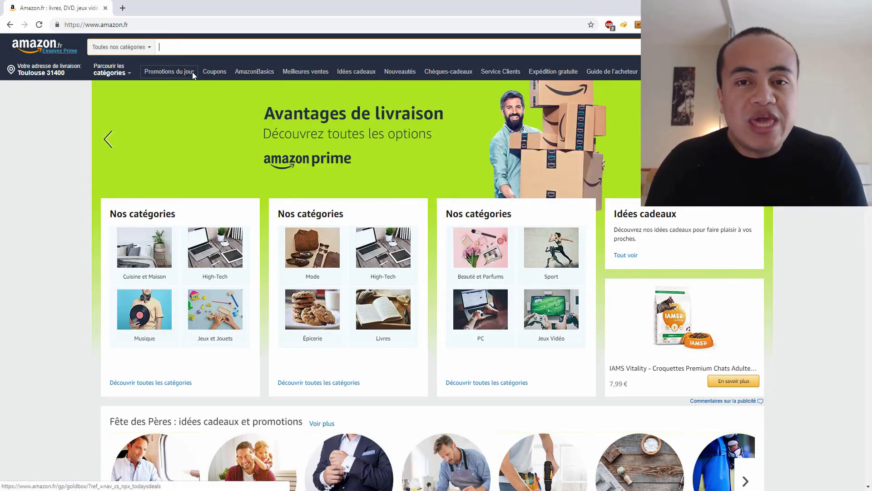
# Search the store for "lunch box" and open the Atthys Lunch Box Noir listing in a new tab.
pyautogui.write('lun')
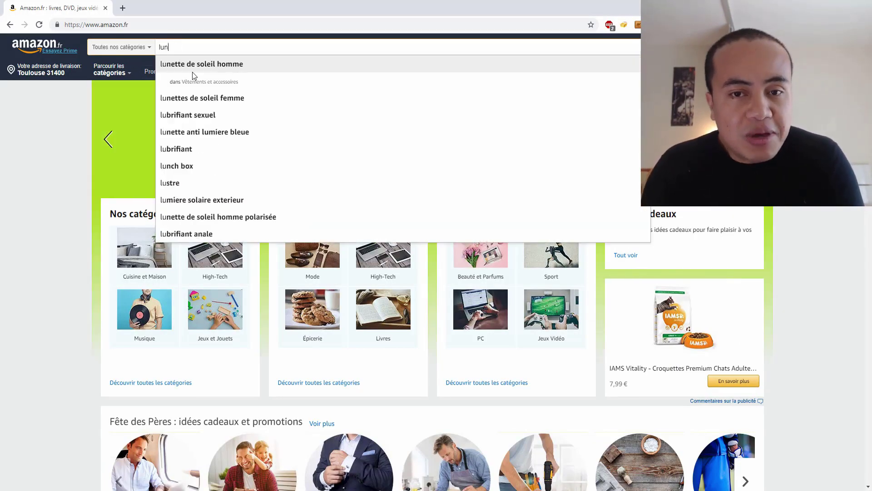
pyautogui.write('ch box')
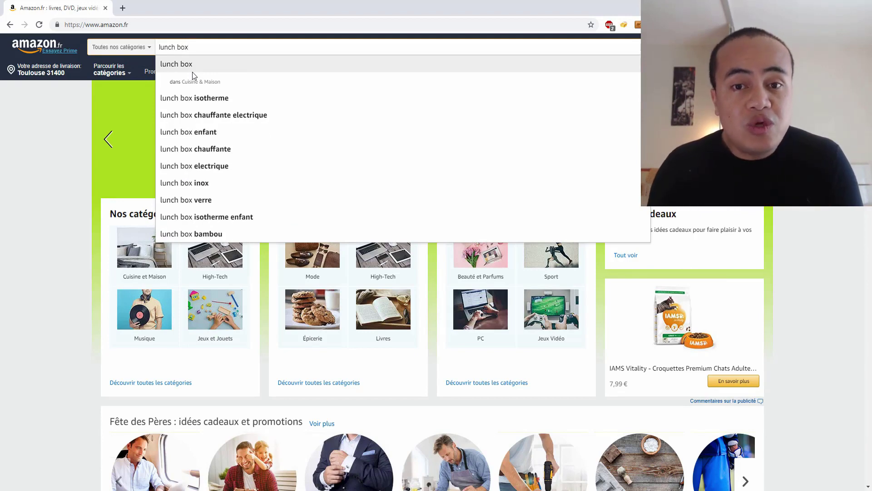
pyautogui.press('Return')
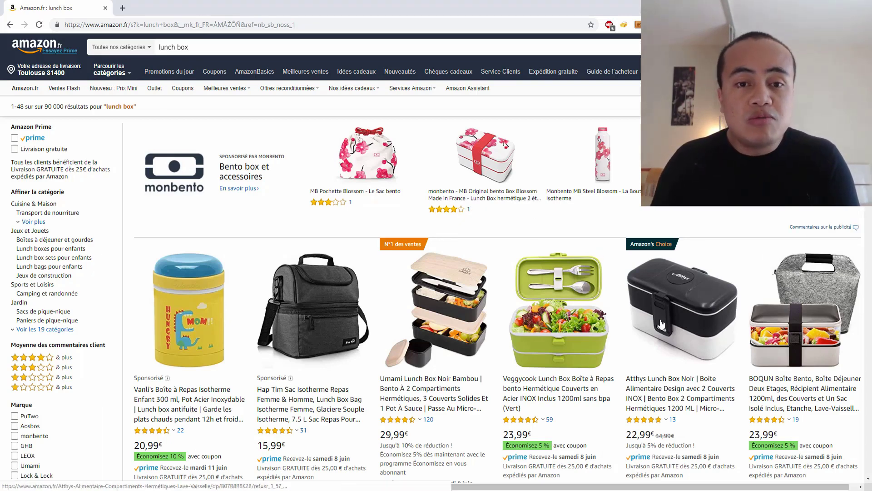
pyautogui.middleClick(804, 313)
pyautogui.click(186, 8)
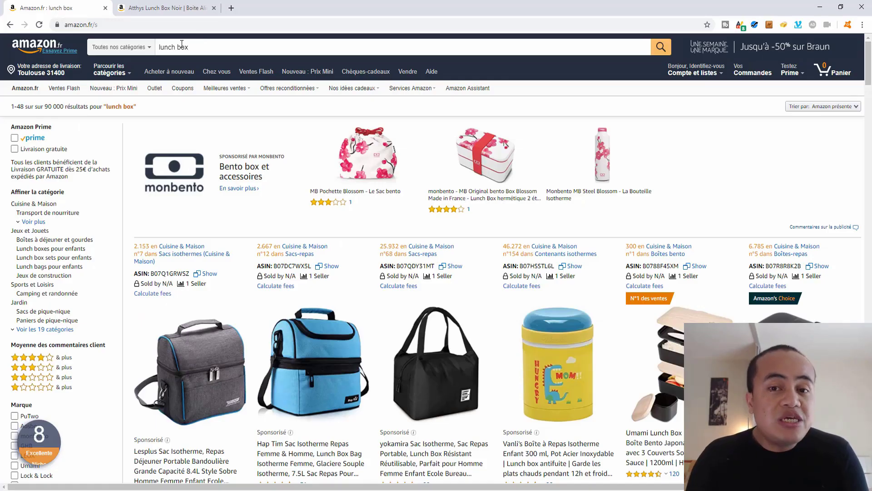
# Search for "bento box" from the results page and open the BOQUN Boîte Bento listing in a separate tab.
pyautogui.moveTo(198, 45); pyautogui.dragTo(152, 52)
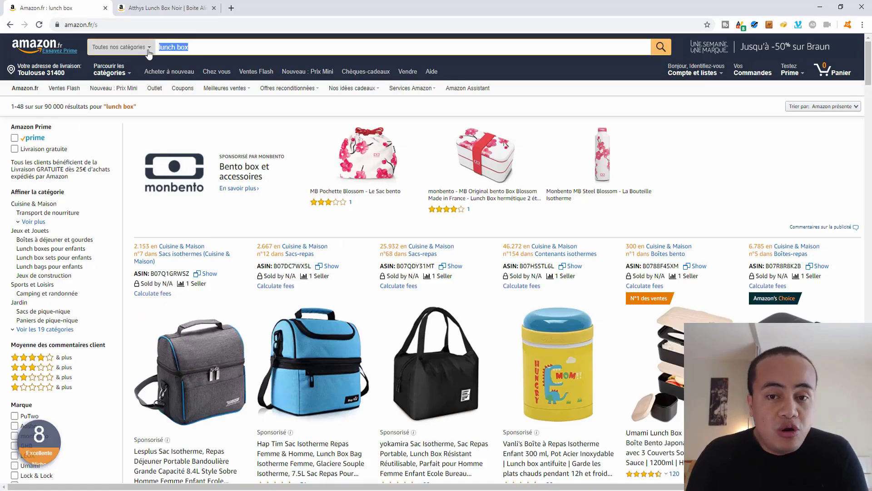
pyautogui.write('bento box')
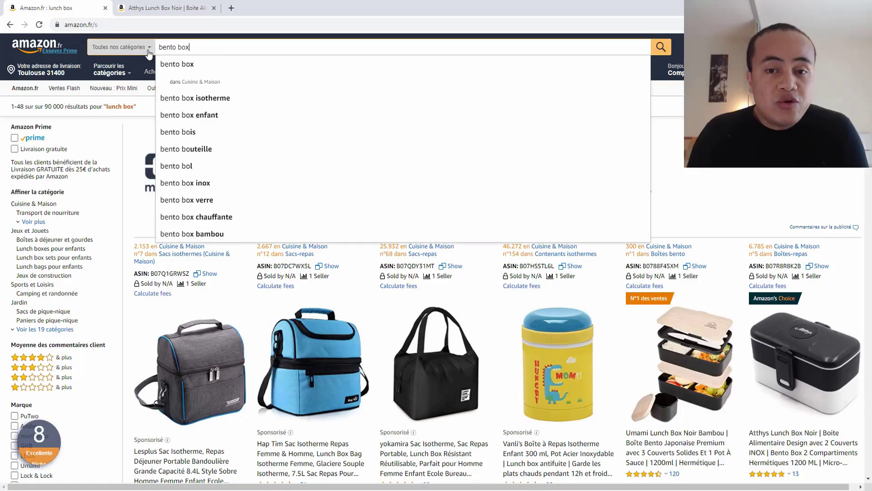
pyautogui.press('Return')
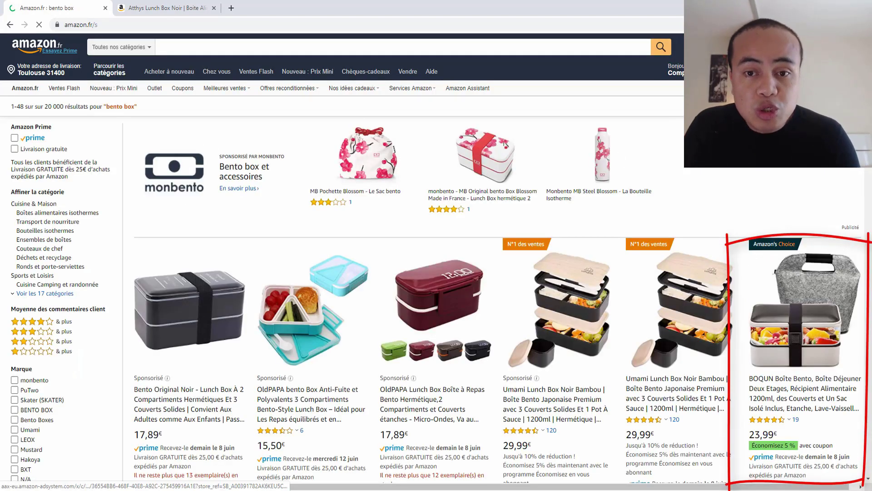
pyautogui.keyDown('ctrl'); pyautogui.click(804, 388); pyautogui.keyUp('ctrl')
pyautogui.click(149, 9)
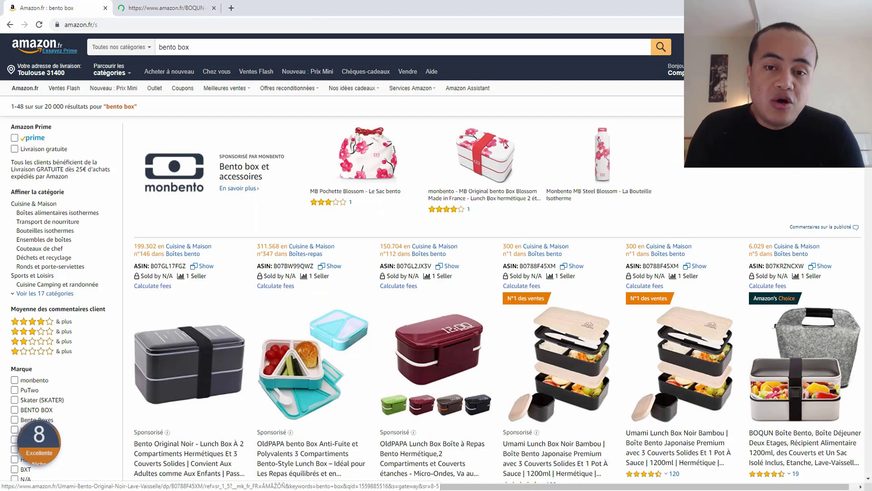
# Find the Japanese Modern/Traditional Compartmental Bento Box further down the results and view its listing in a new tab.
pyautogui.scroll(-15, 868, 280)
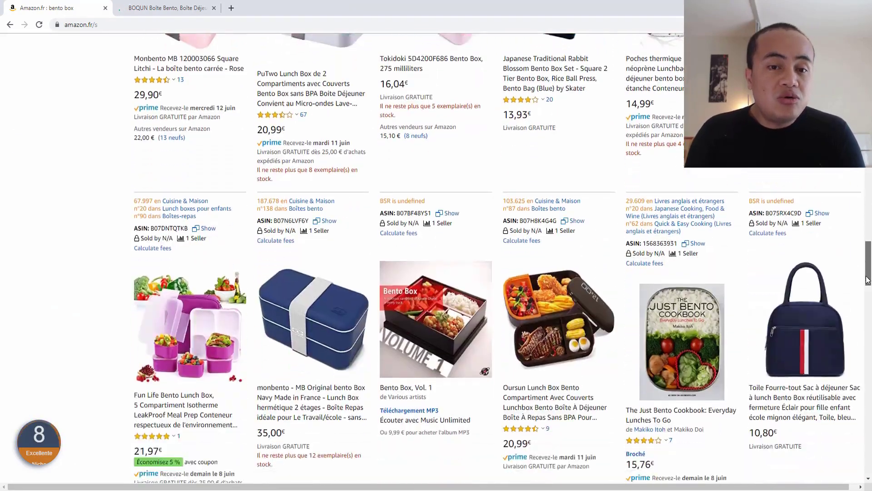
pyautogui.moveTo(868, 279); pyautogui.dragTo(868, 302)
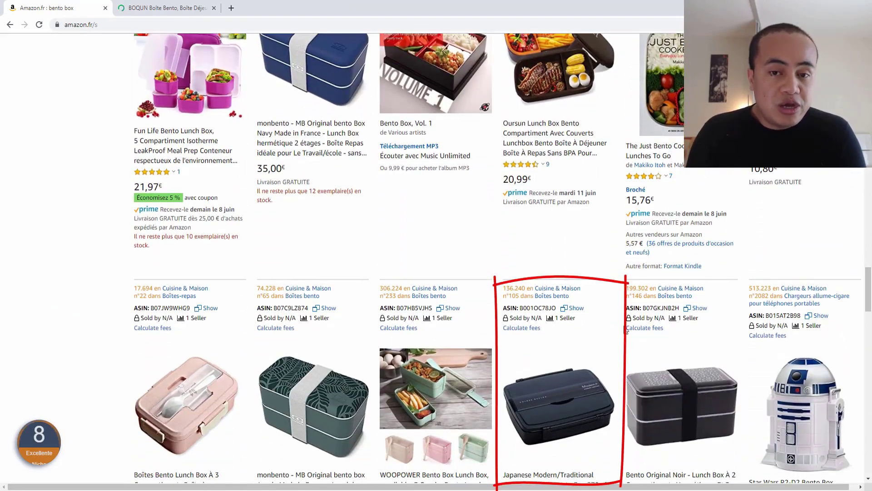
pyautogui.keyDown('ctrl'); pyautogui.click(581, 388); pyautogui.keyUp('ctrl')
pyautogui.click(168, 7)
pyautogui.click(286, 8)
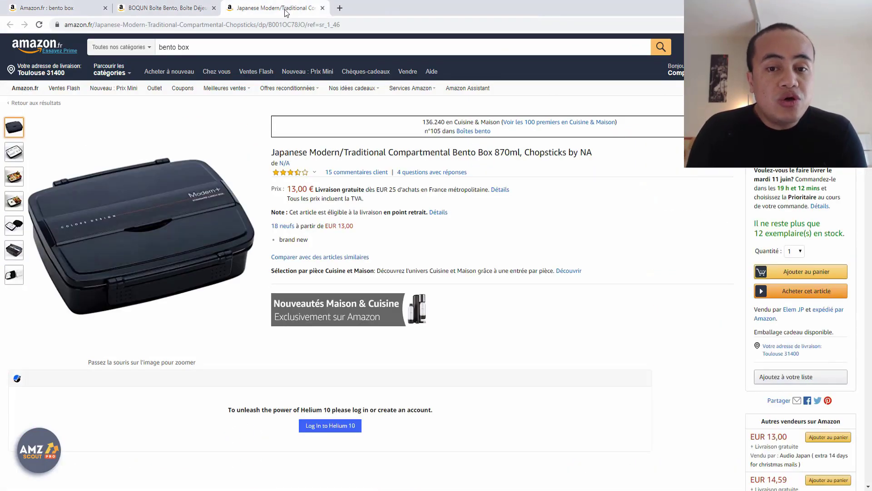
# Open the new-condition offers for the Japanese bento box in a separate tab and review the competing sellers' prices and delivery terms.
pyautogui.keyDown('ctrl'); pyautogui.click(337, 223); pyautogui.keyUp('ctrl')
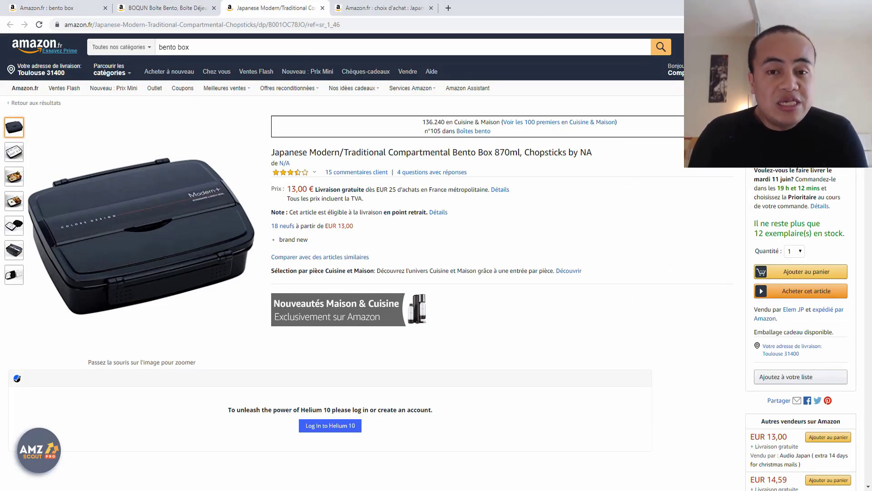
pyautogui.moveTo(269, 211)
pyautogui.mouseDown()
pyautogui.moveTo(327, 233)
pyautogui.moveTo(259, 213)
pyautogui.moveTo(362, 215)
pyautogui.mouseUp()
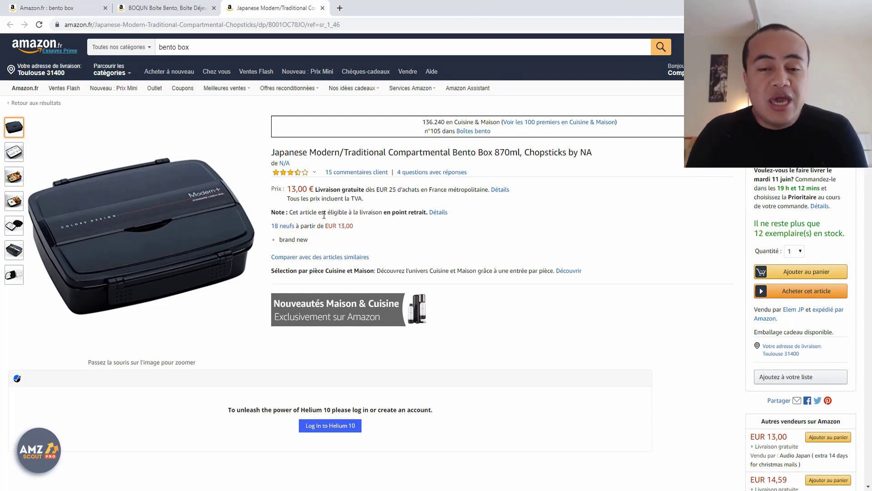
pyautogui.middleClick(285, 226)
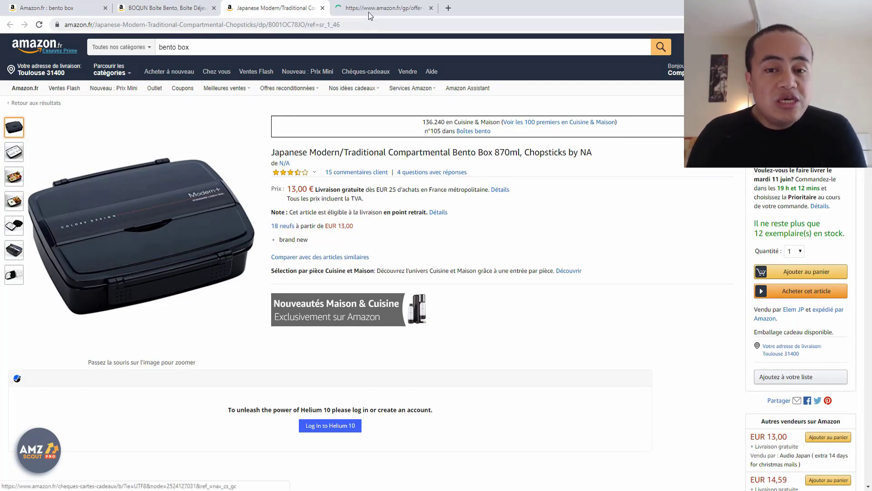
pyautogui.click(370, 13)
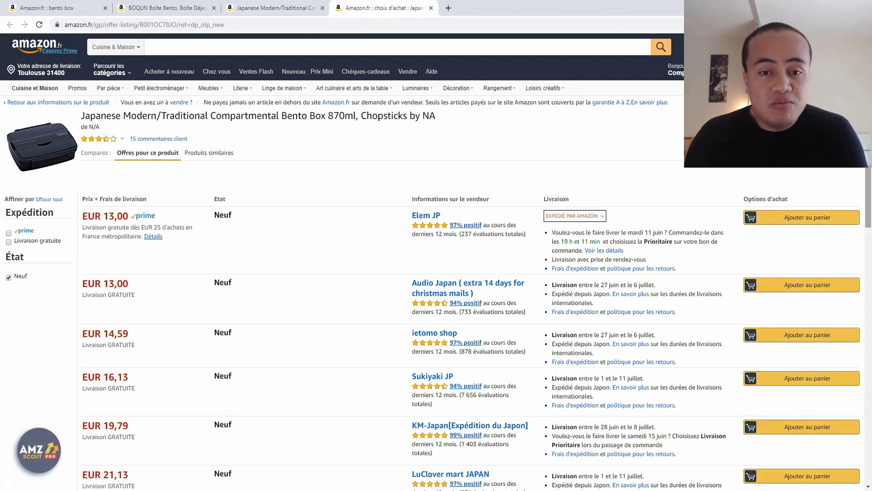
pyautogui.scroll(-2, 436, 262)
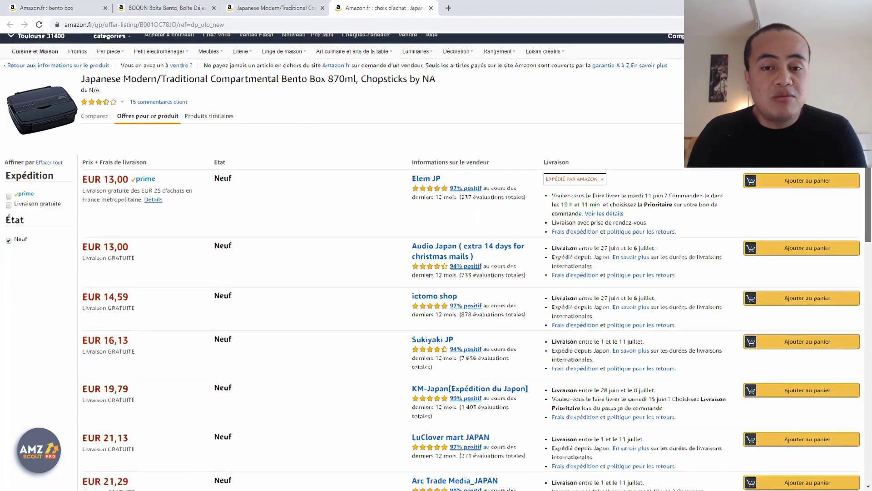
pyautogui.scroll(3, 437, 261)
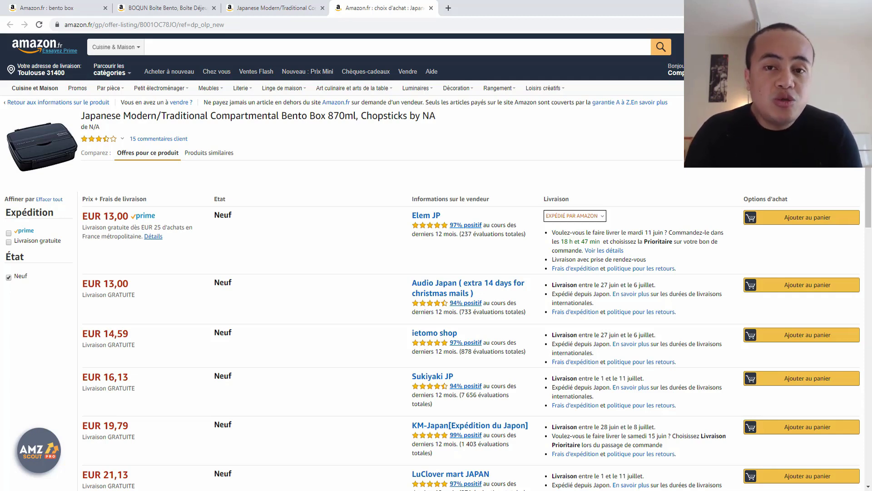
# Switch to the BusinessReport-03-06-19 workbook in Excel and delete the Buy Box percentage and Unités commandées columns.
pyautogui.hotkey('alt', 'Tab')
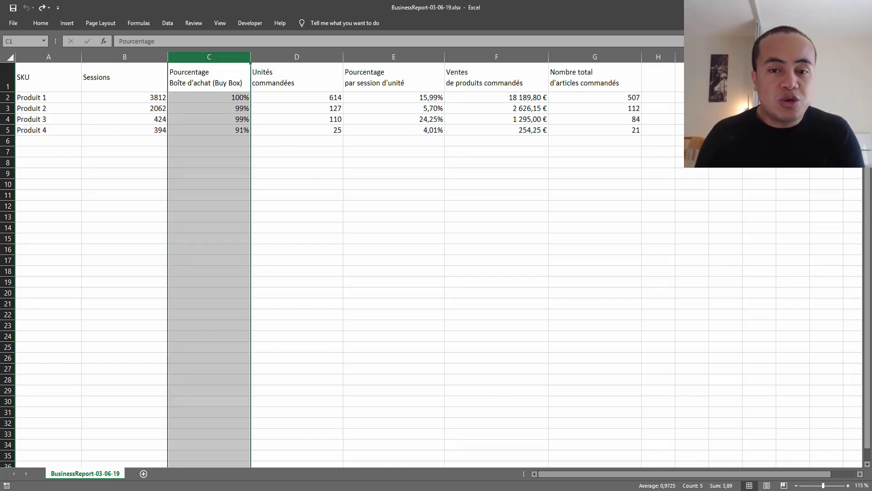
pyautogui.rightClick(207, 58)
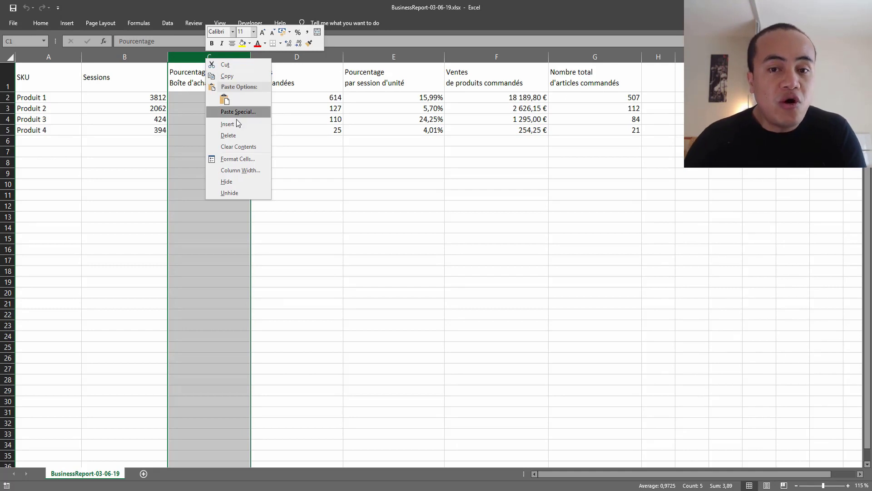
pyautogui.click(238, 135)
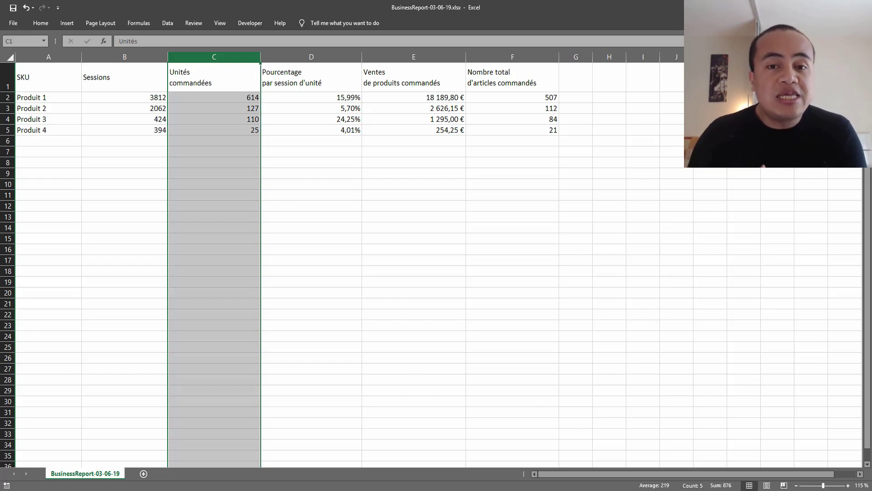
pyautogui.rightClick(219, 54)
pyautogui.click(258, 135)
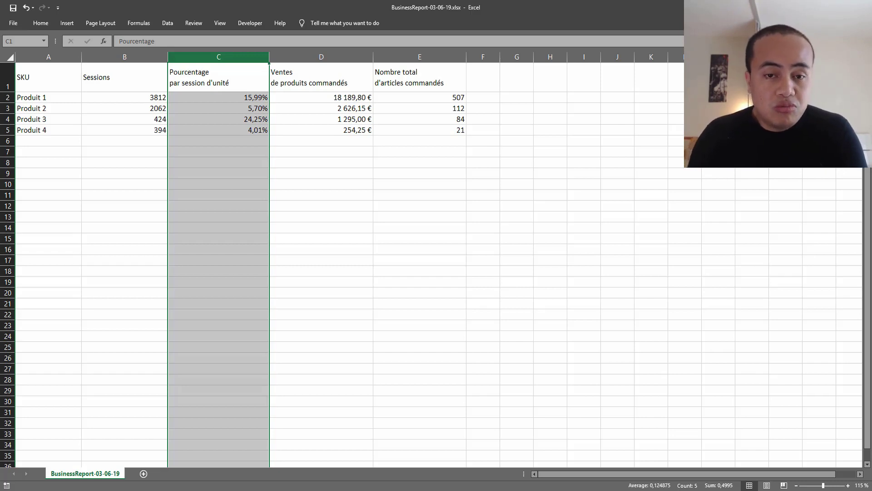
# Rename the "Pourcentage par session d'unité" header in cell C1 to "Taux de conversion".
pyautogui.click(219, 173)
pyautogui.hotkey('ctrl', 'z')
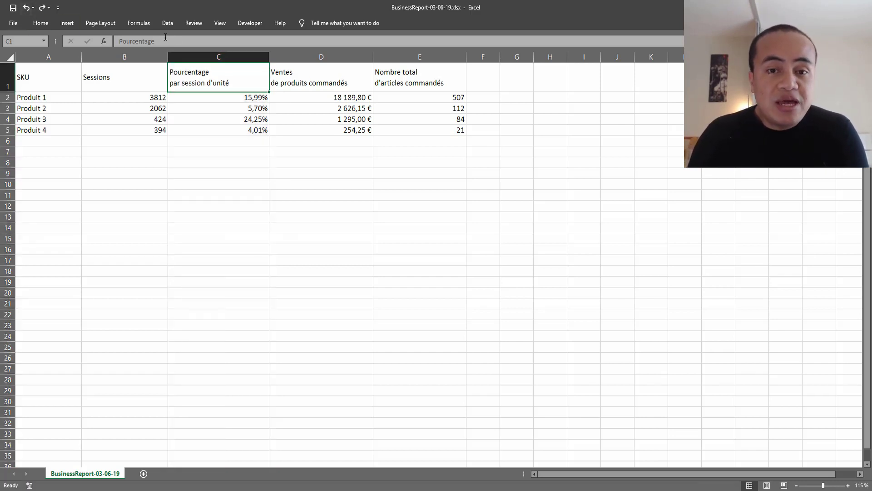
pyautogui.tripleClick(192, 71)
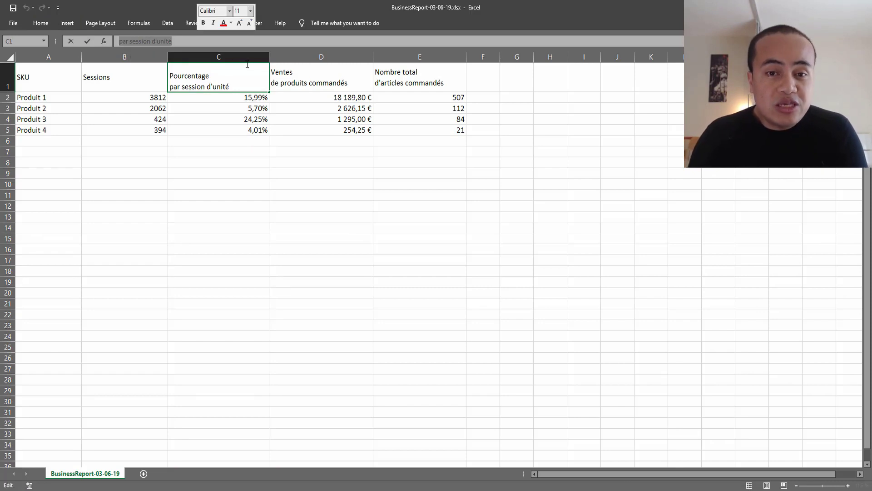
pyautogui.press('BackSpace')
pyautogui.write('Taux de')
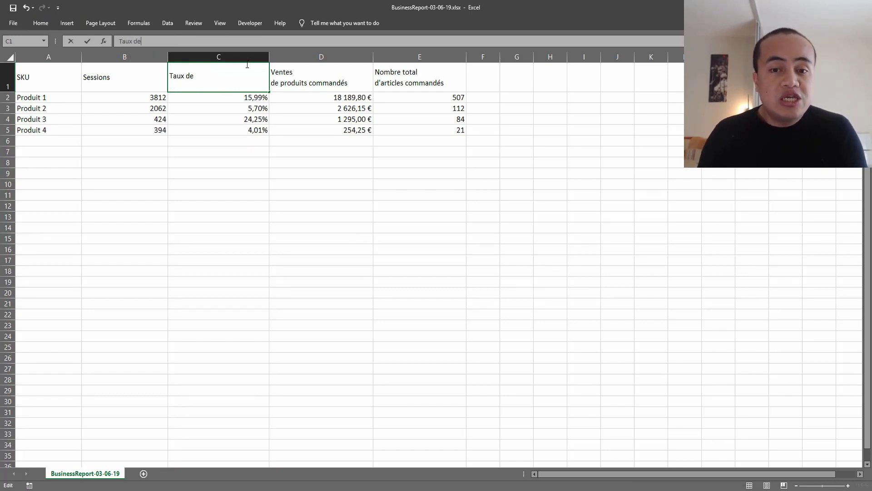
pyautogui.write(' conversion')
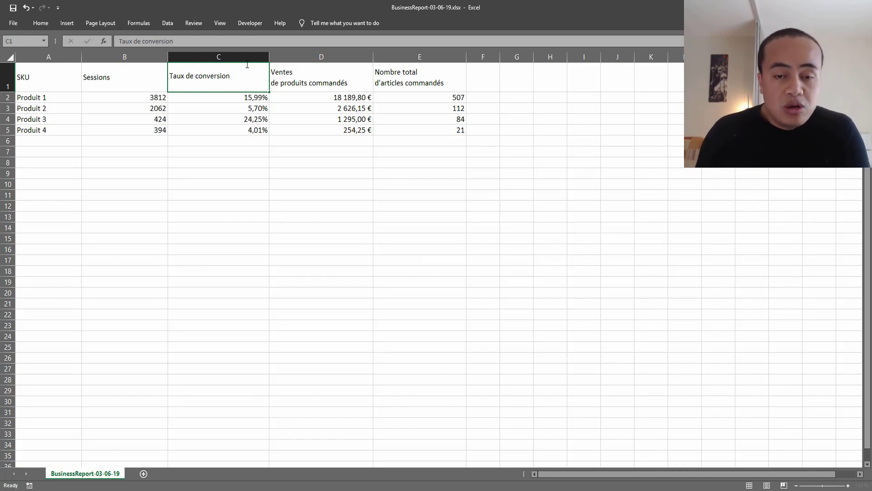
pyautogui.press('Return')
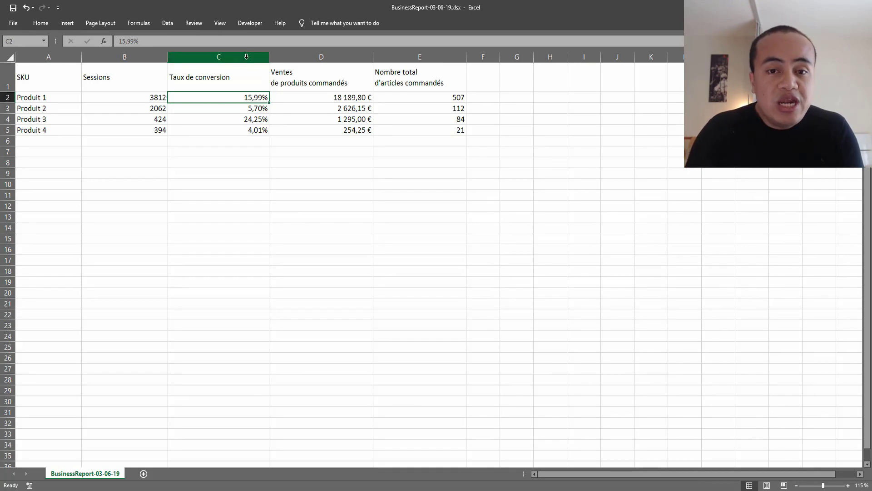
# Highlight the conversion rates of Produit 2 and Produit 4 in yellow.
pyautogui.click(246, 56)
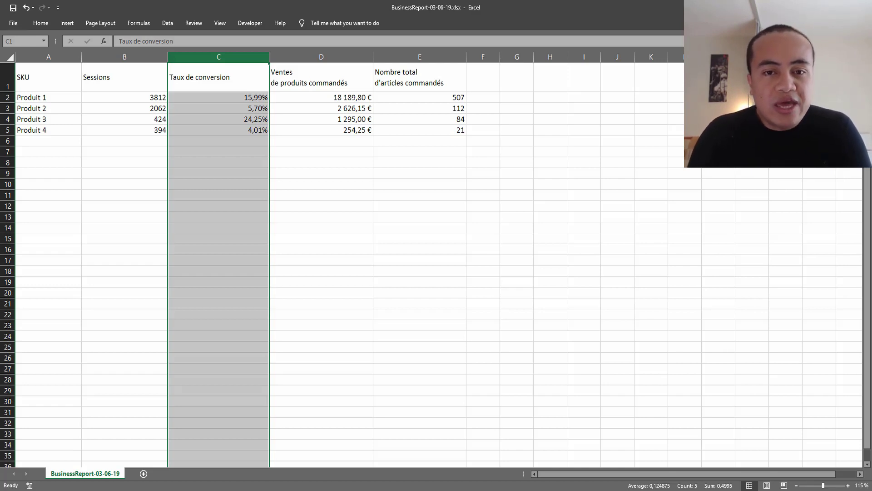
pyautogui.click(420, 173)
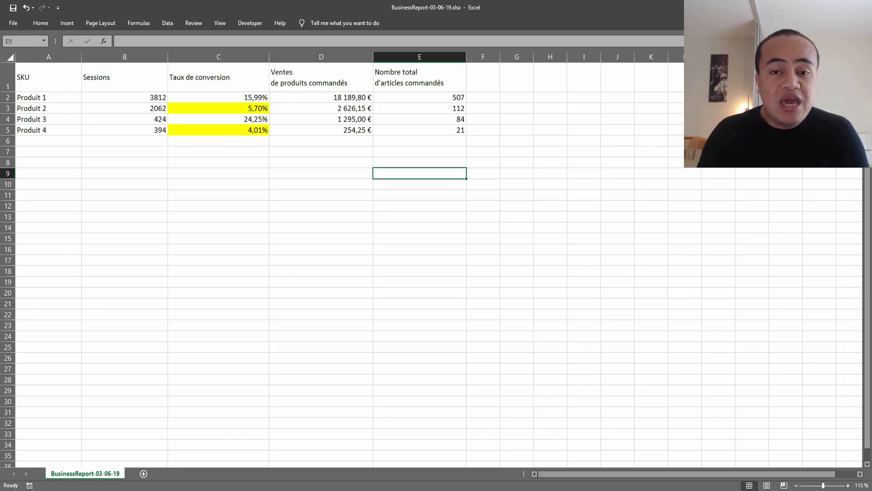
pyautogui.click(218, 249)
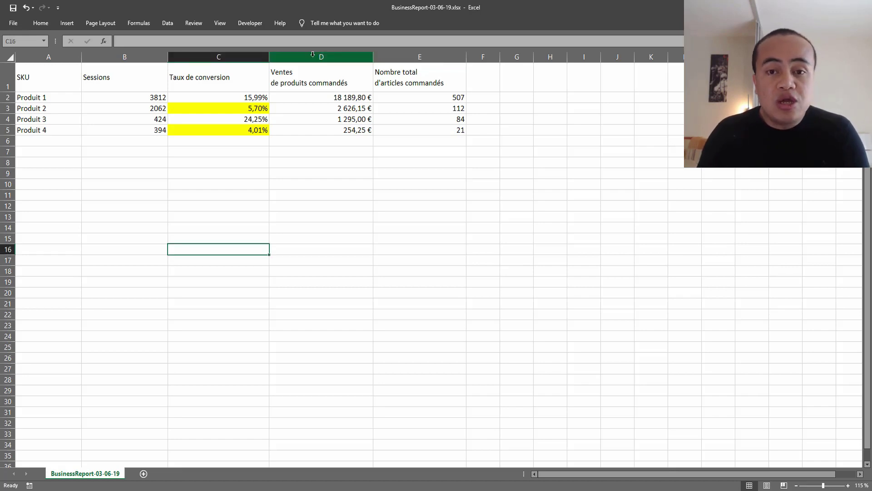
# Delete the "Ventes de produits commandés" and "Nombre total d'articles commandés" columns from the sheet.
pyautogui.click(313, 55)
pyautogui.rightClick(312, 55)
pyautogui.click(336, 128)
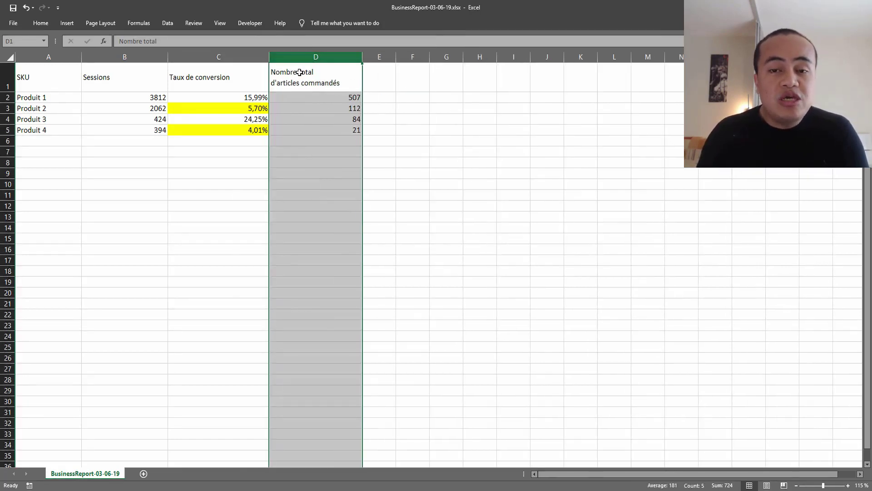
pyautogui.rightClick(305, 58)
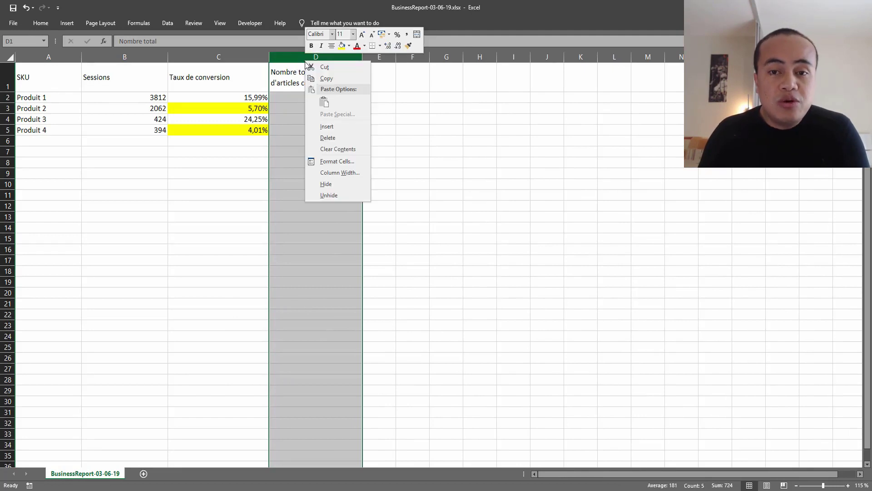
pyautogui.click(336, 138)
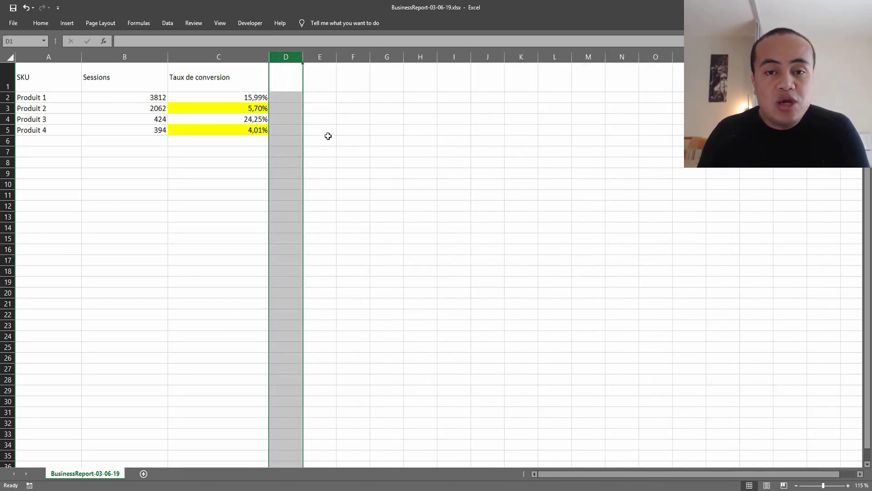
pyautogui.click(477, 346)
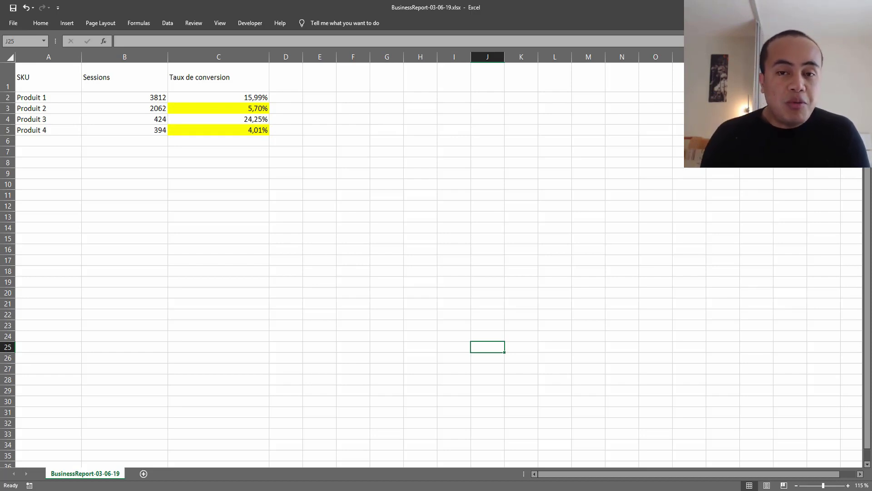
# Highlight the session counts of Produit 3 and Produit 4 in yellow and check the bento box search results on Amazon.
pyautogui.click(555, 217)
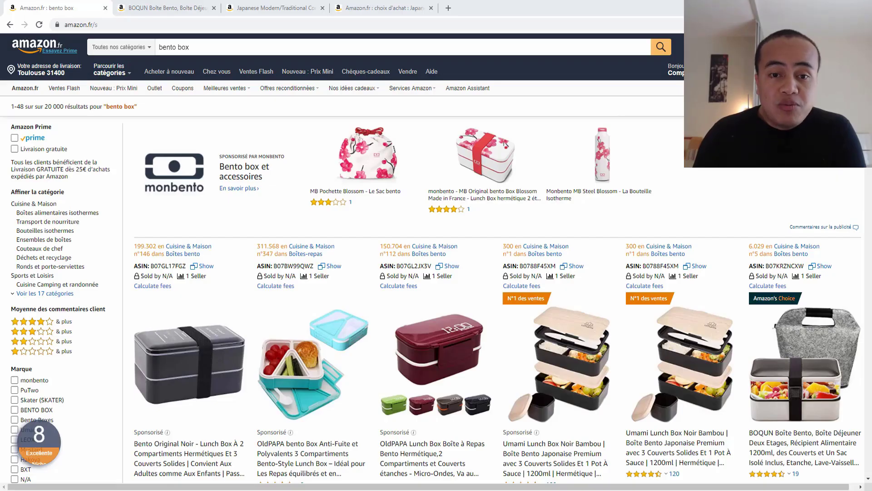
pyautogui.scroll(-4, 436, 258)
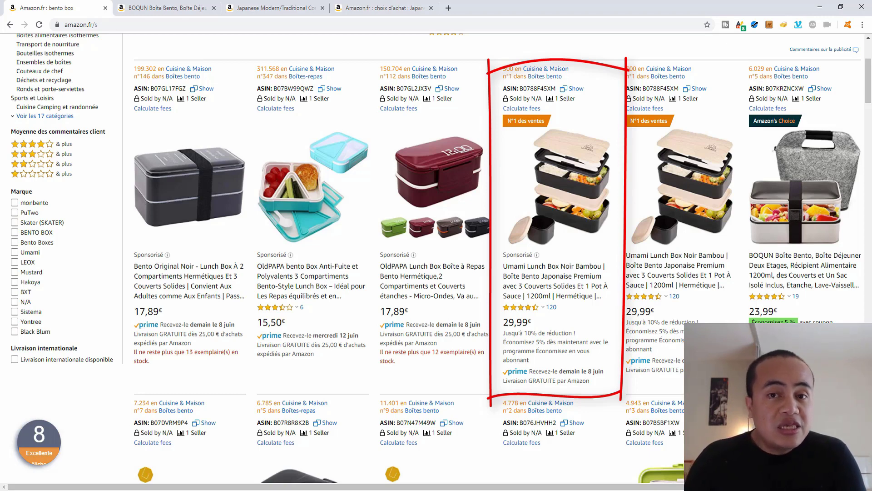
pyautogui.hotkey('alt', 'Tab')
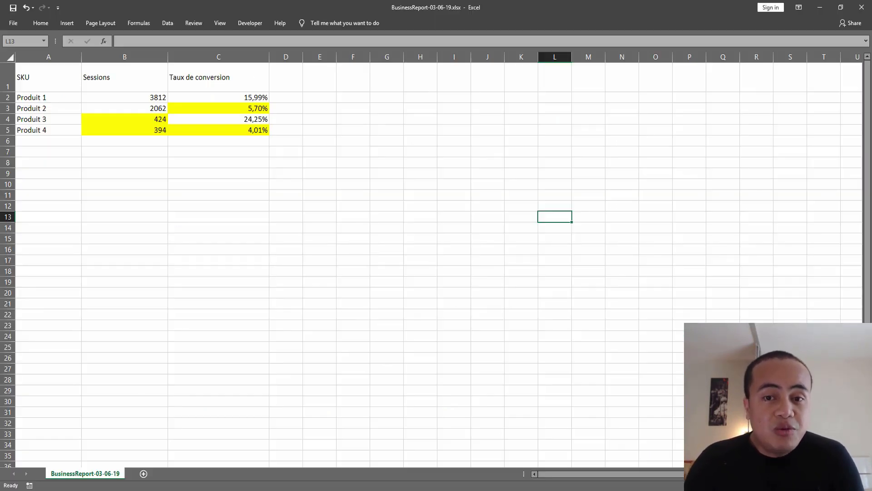